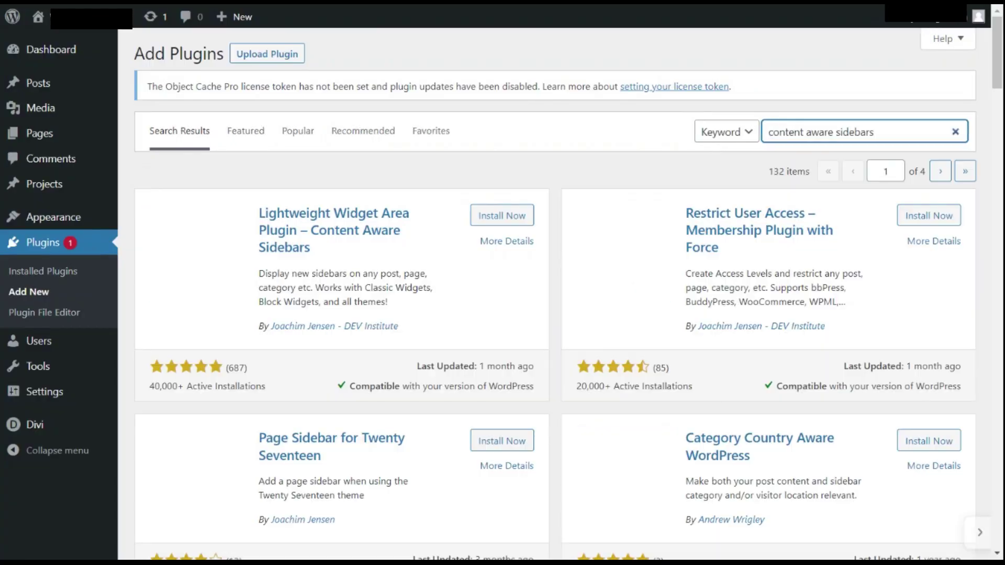
Install and activate Content Aware Sidebars, then start a new sidebar, skipping the tour.
left_click(495, 217)
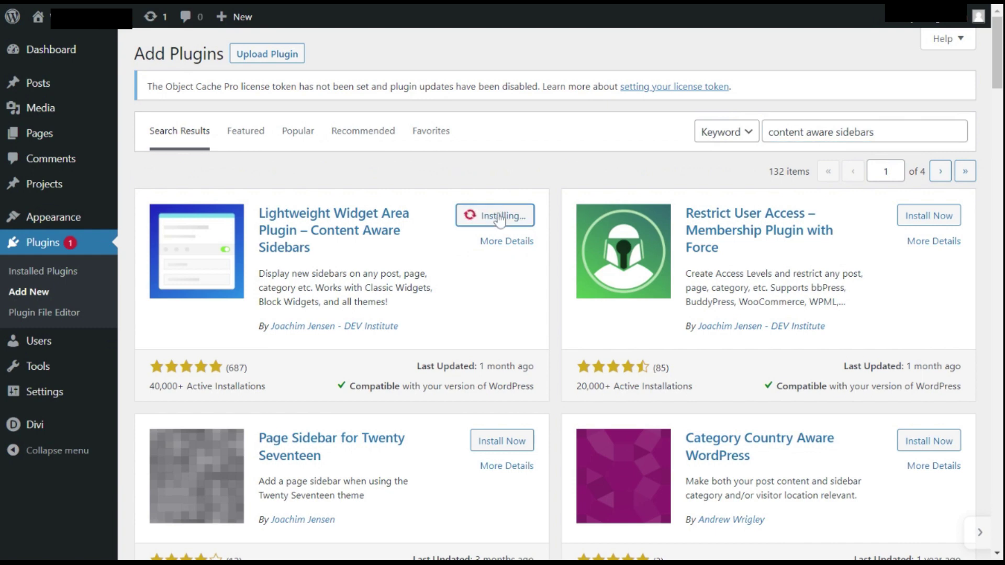
left_click(499, 217)
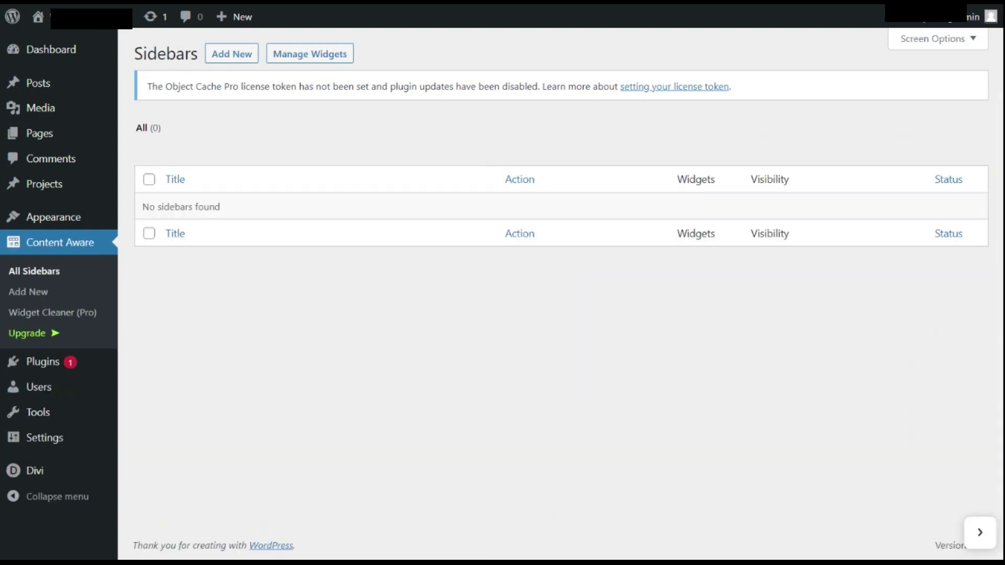
left_click(233, 54)
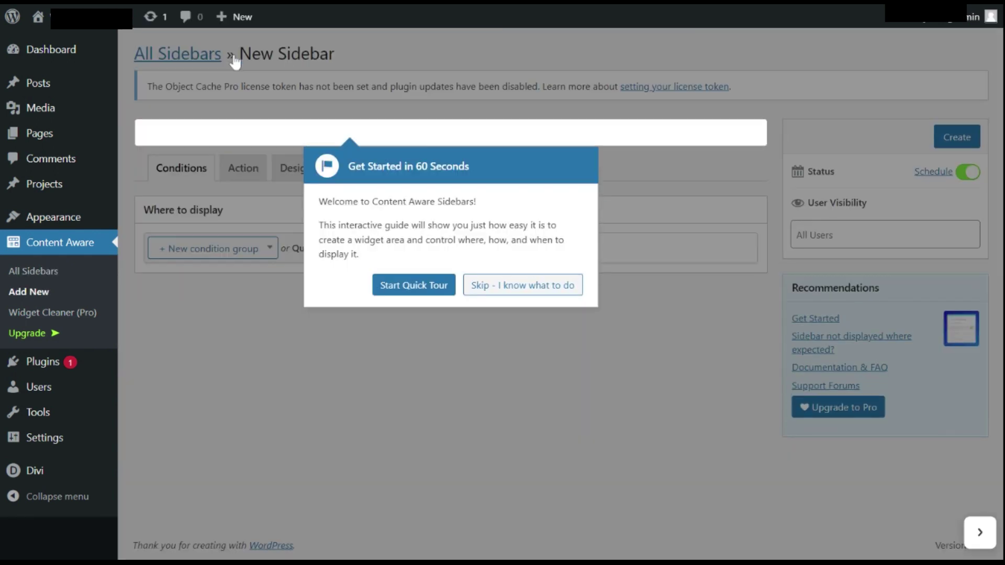
left_click(498, 286)
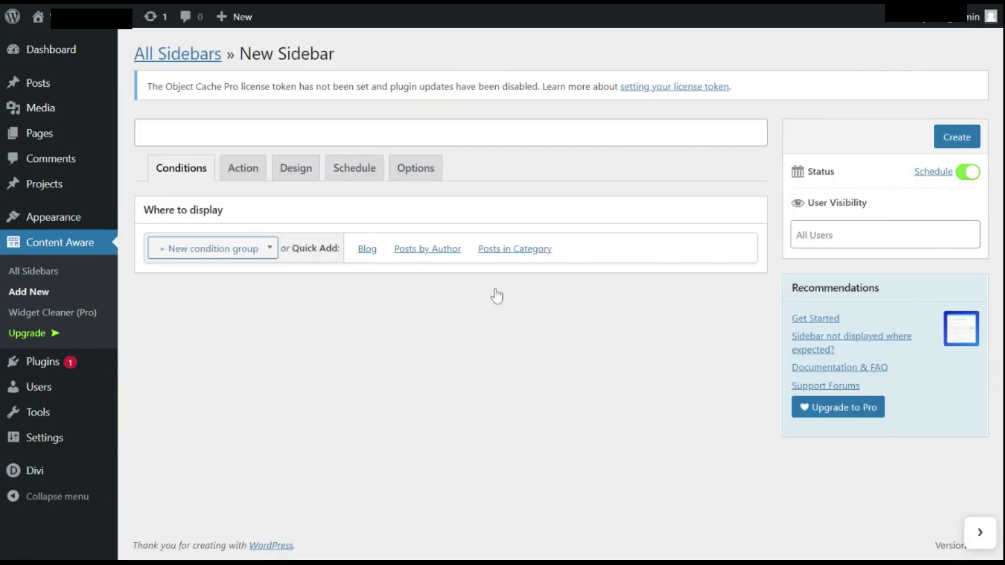
type("Example")
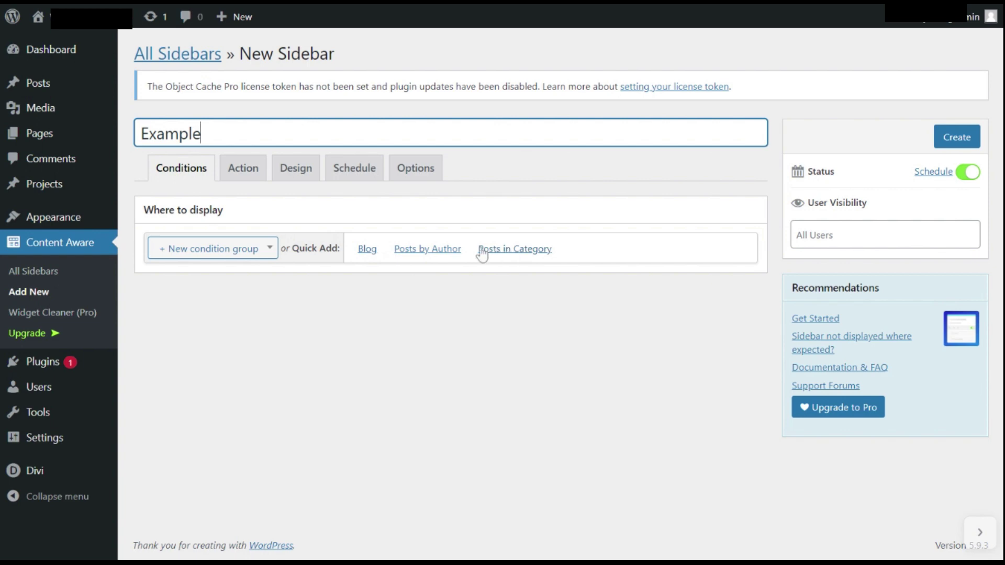
Add a Posts by Author display condition limited to the author devkarthik.
left_click(441, 249)
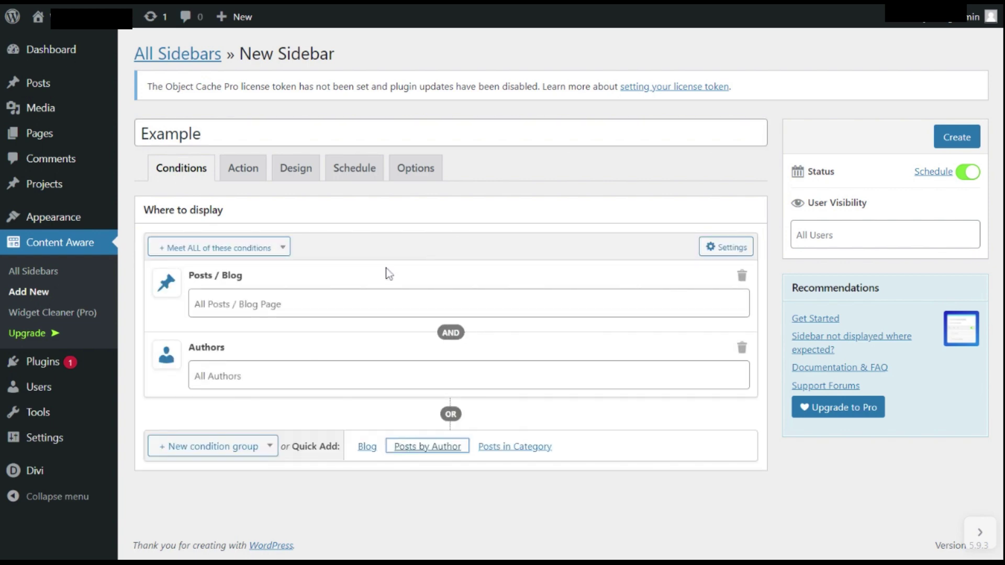
left_click(322, 377)
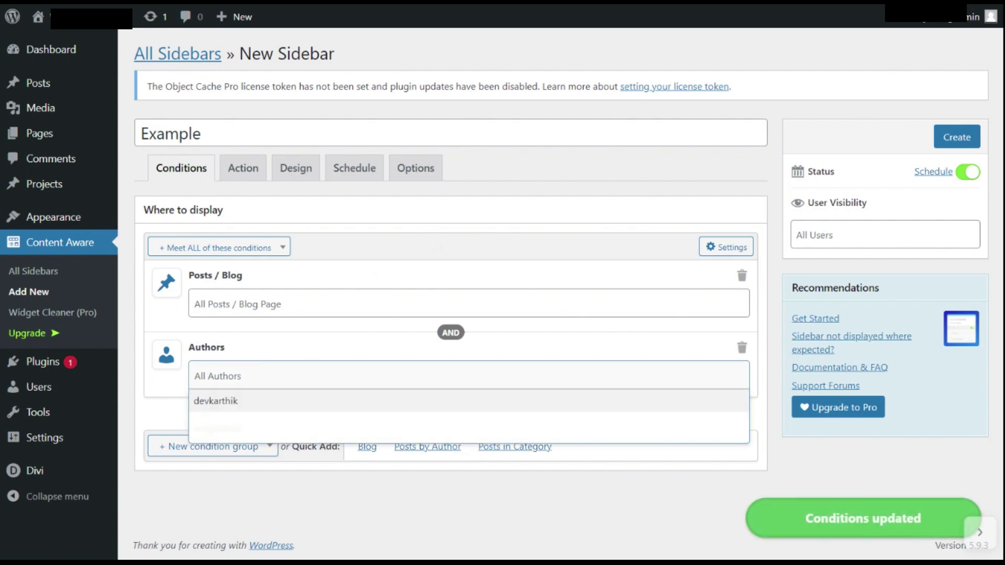
left_click(321, 403)
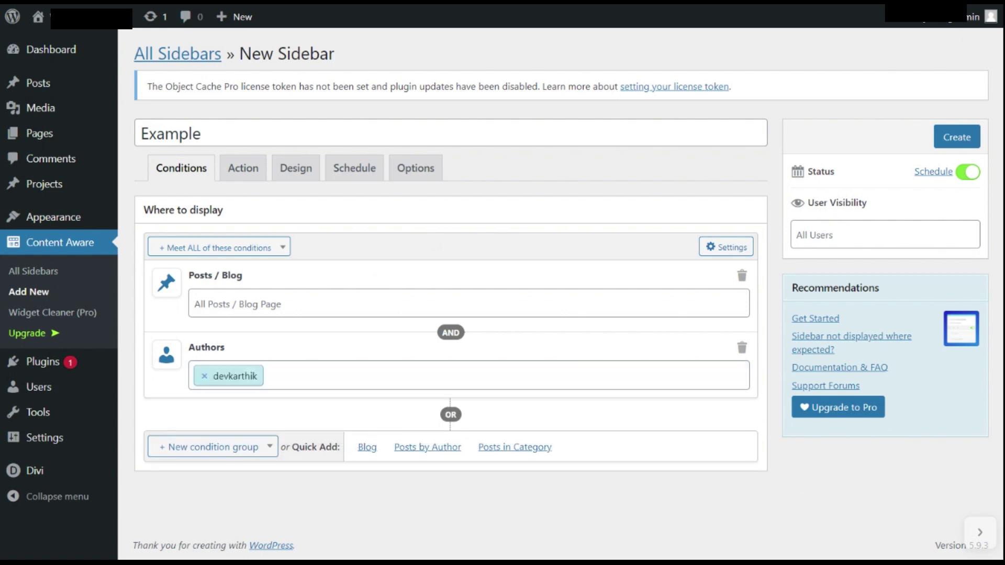
Review the Action, Merge Position and Target Sidebar choices, leaving Replace and bottom unchanged.
left_click(245, 180)
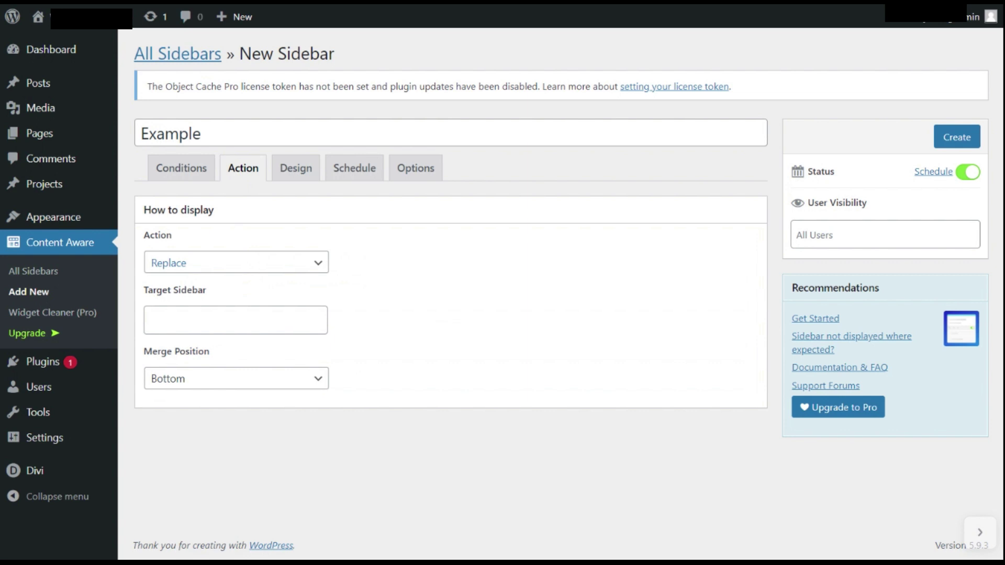
left_click(255, 272)
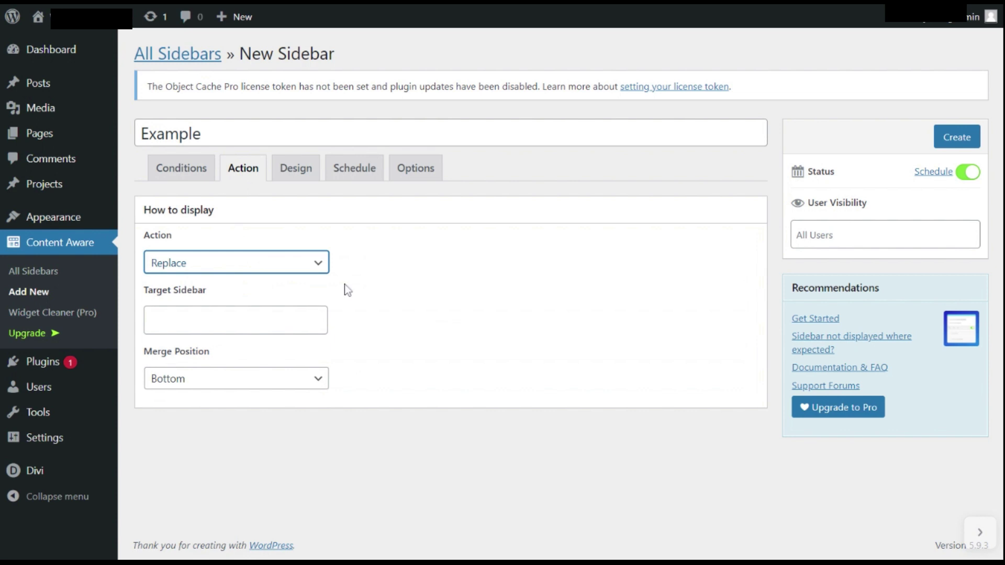
left_click(381, 288)
left_click(217, 387)
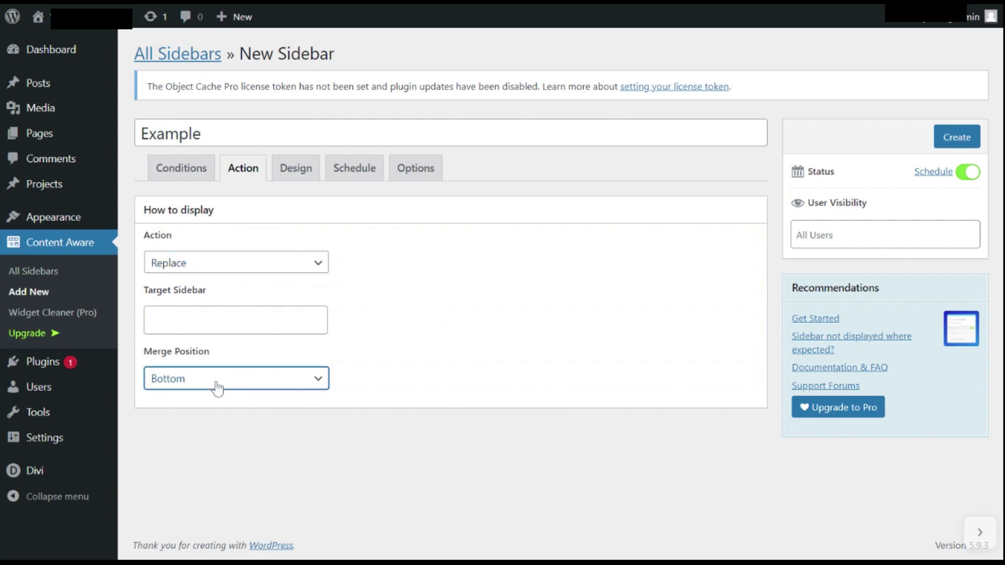
left_click(370, 350)
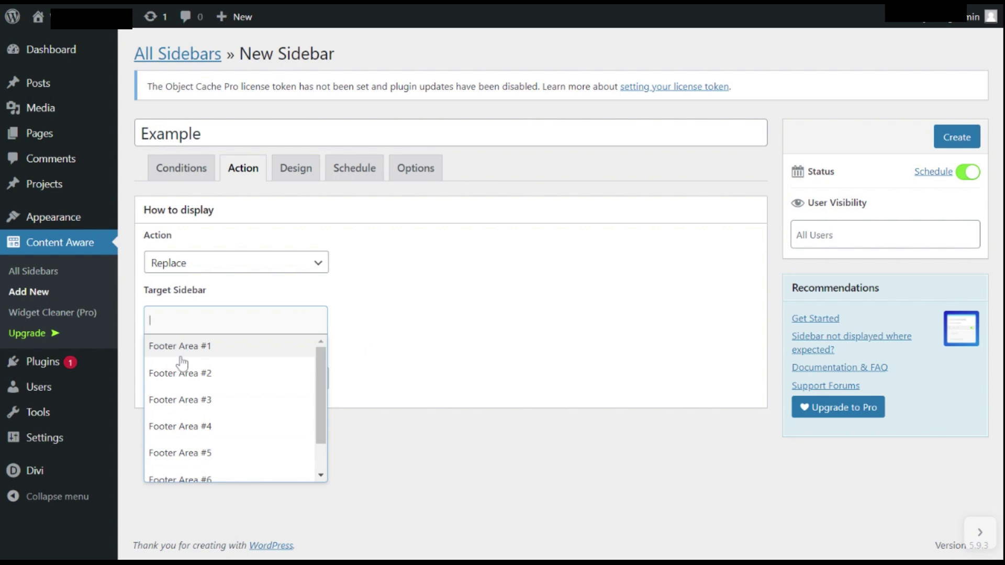
left_click_drag(324, 405, 320, 441)
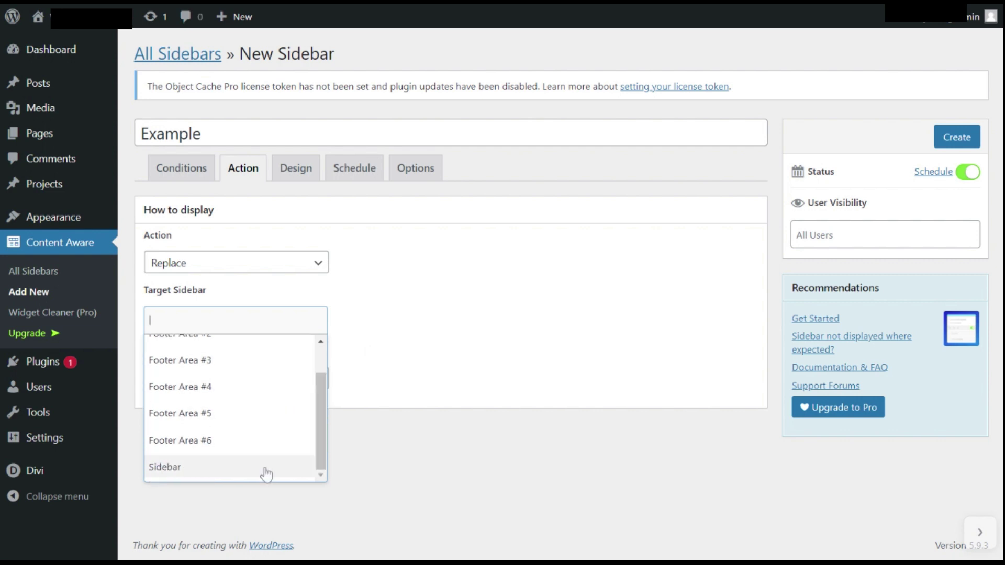
left_click(394, 380)
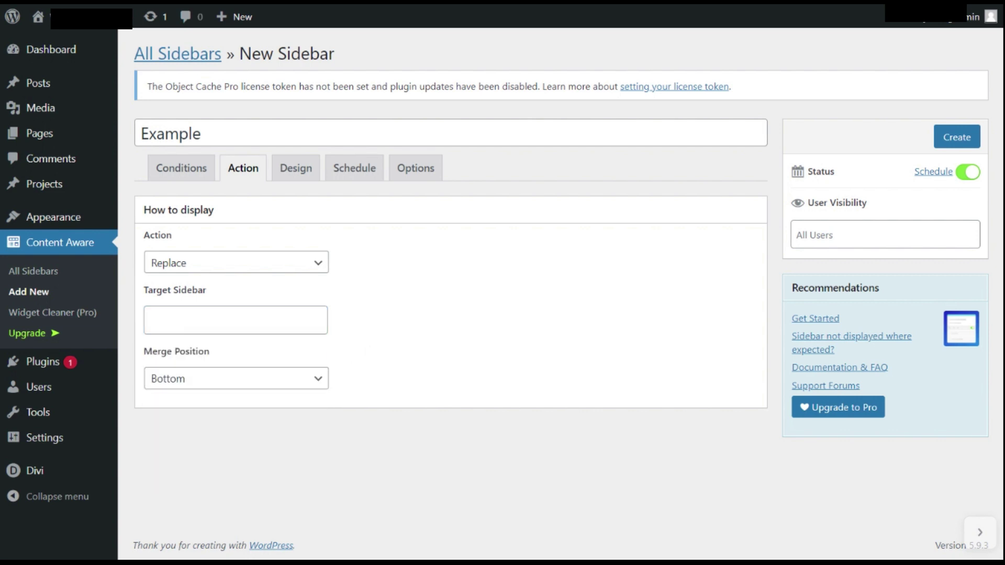
left_click(296, 163)
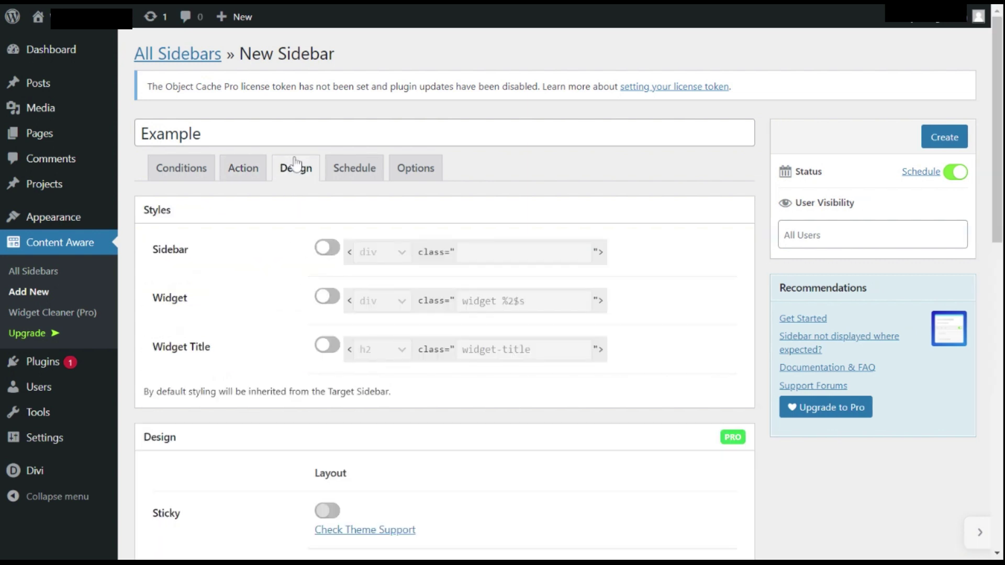
Try wrapper styling and sticky sidebar, leaving both off, then view the schedule settings.
left_click(328, 251)
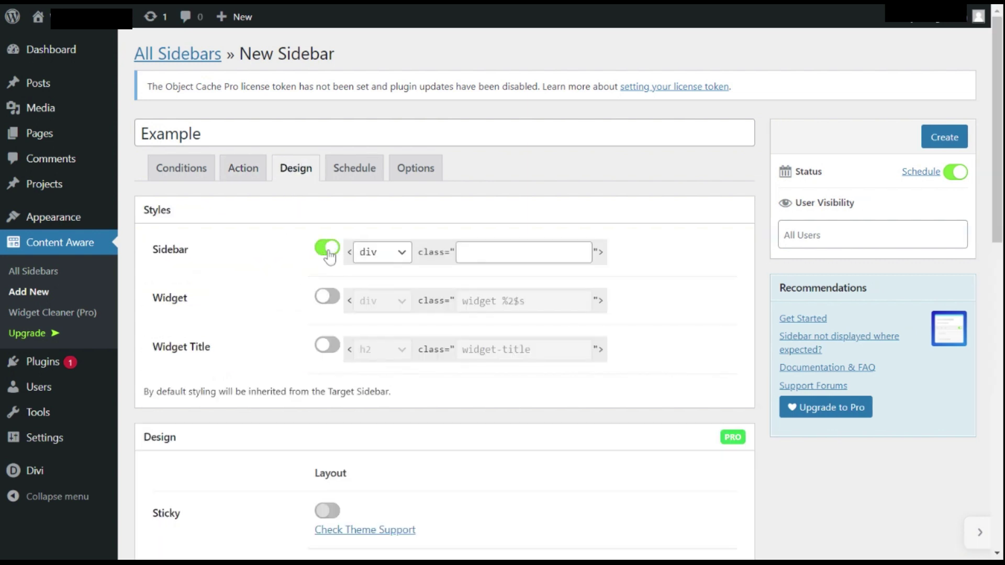
left_click(328, 250)
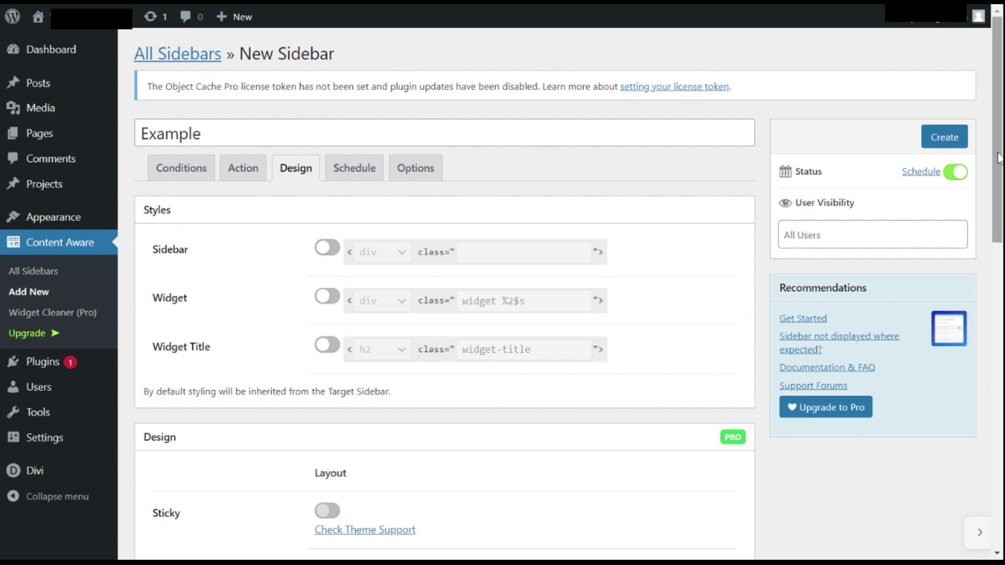
left_click_drag(998, 157, 1001, 282)
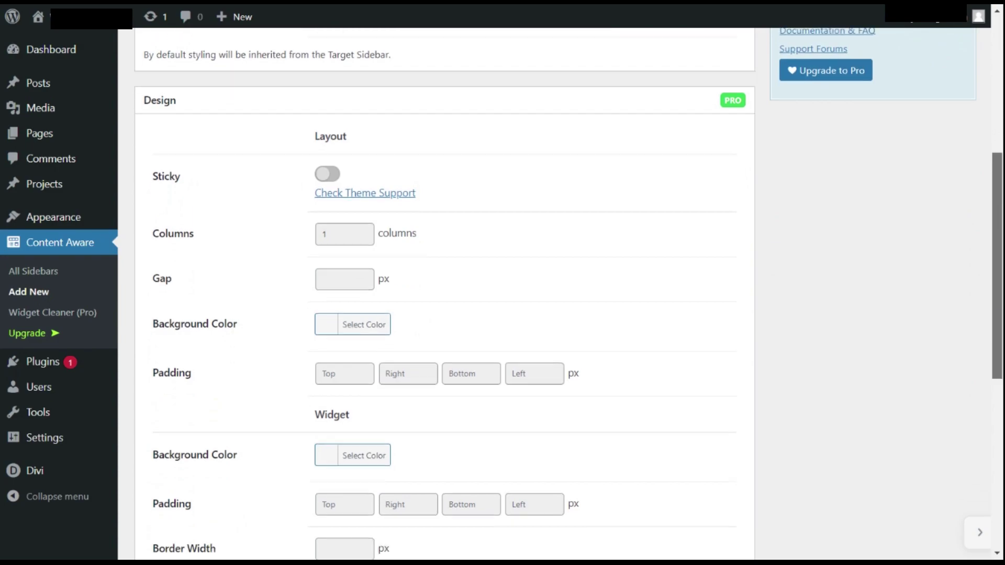
left_click(328, 176)
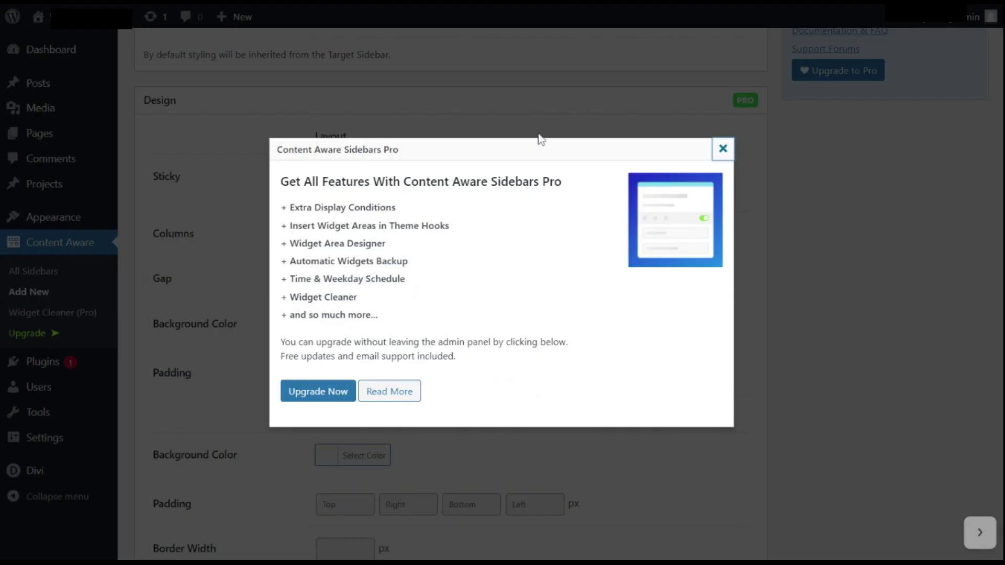
left_click(722, 148)
left_click_drag(1002, 168, 1002, 186)
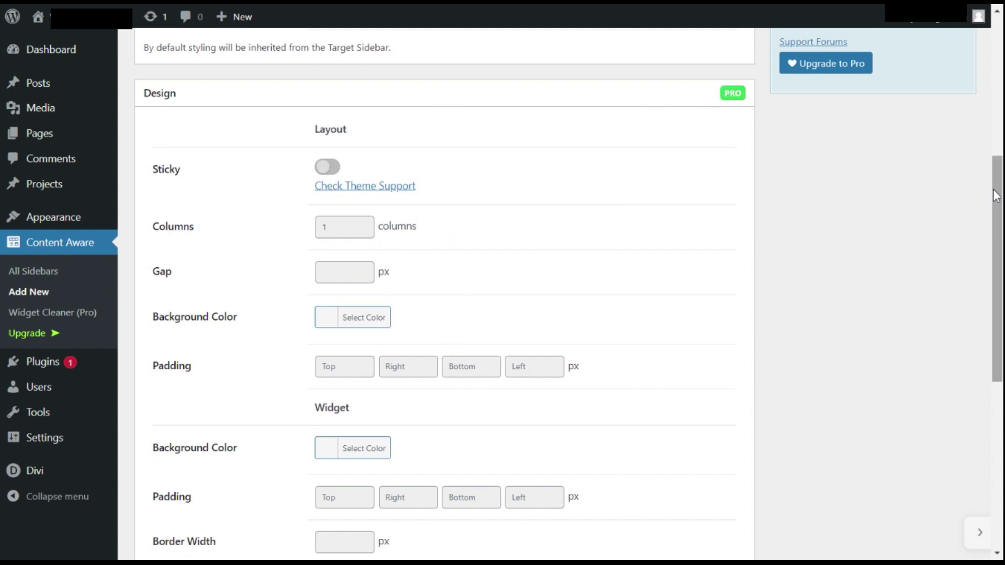
left_click_drag(998, 197, 1000, 55)
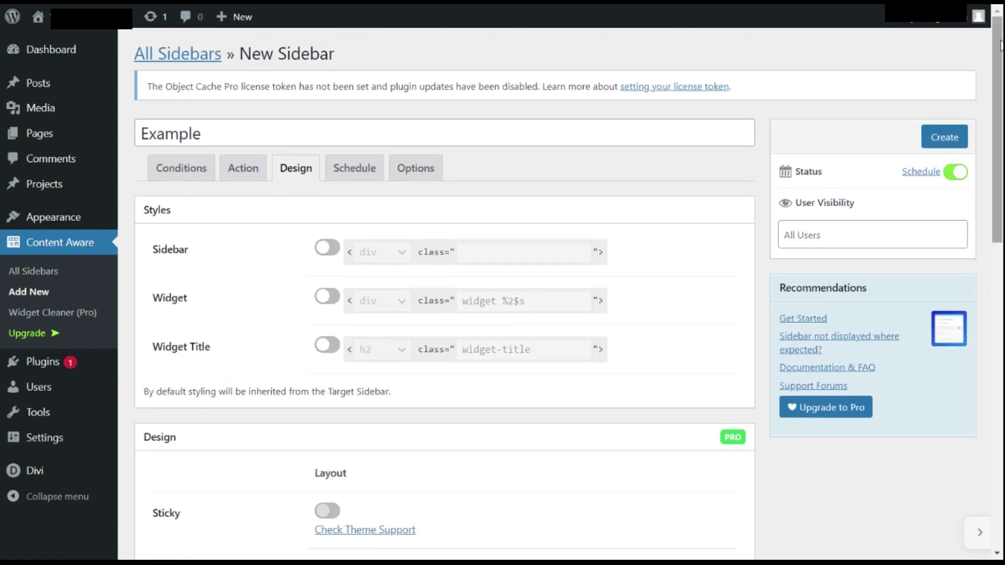
left_click(350, 178)
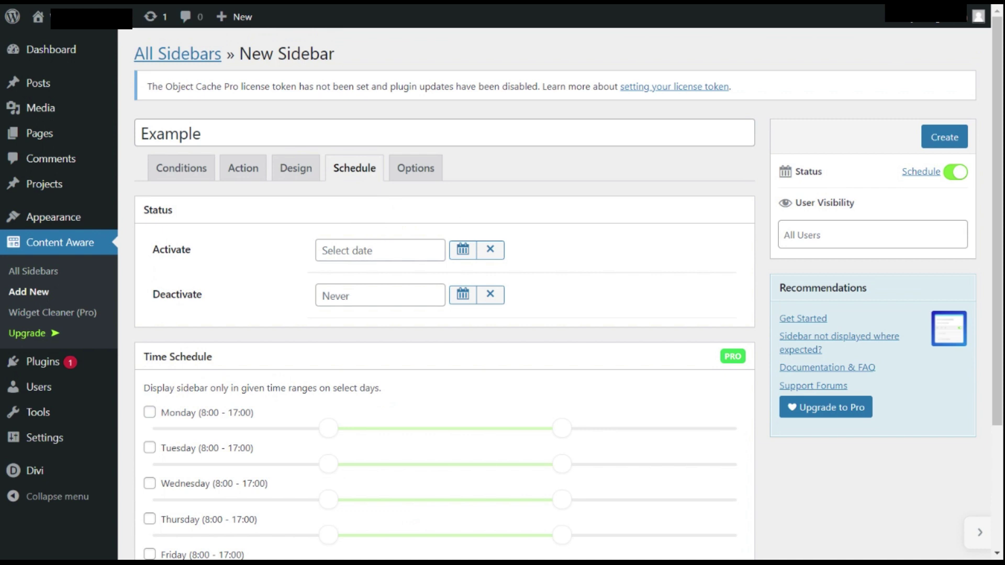
Pick April 15 for activation and April 24 for deactivation, then create the sidebar.
left_click(463, 250)
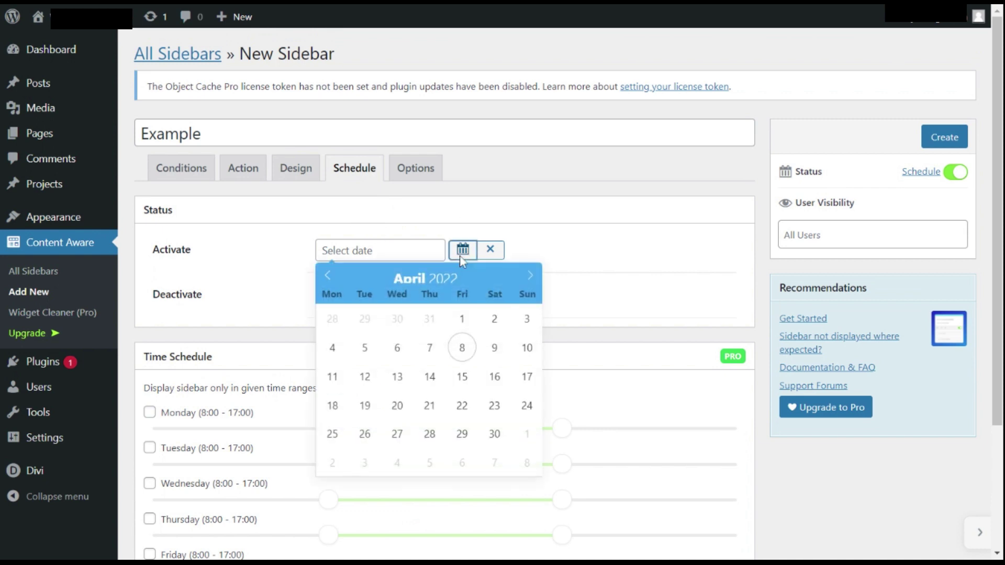
left_click(462, 378)
left_click(588, 267)
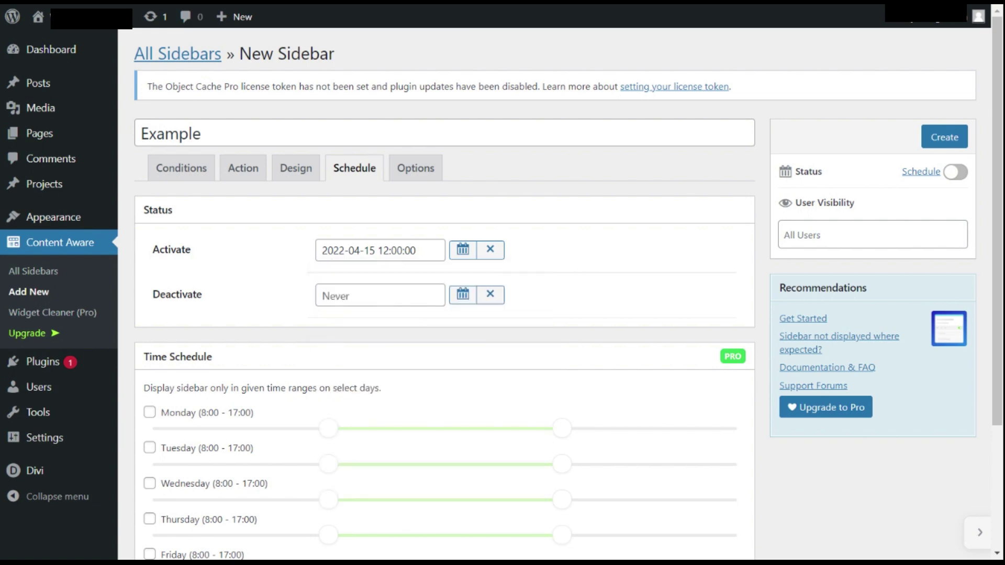
left_click(369, 296)
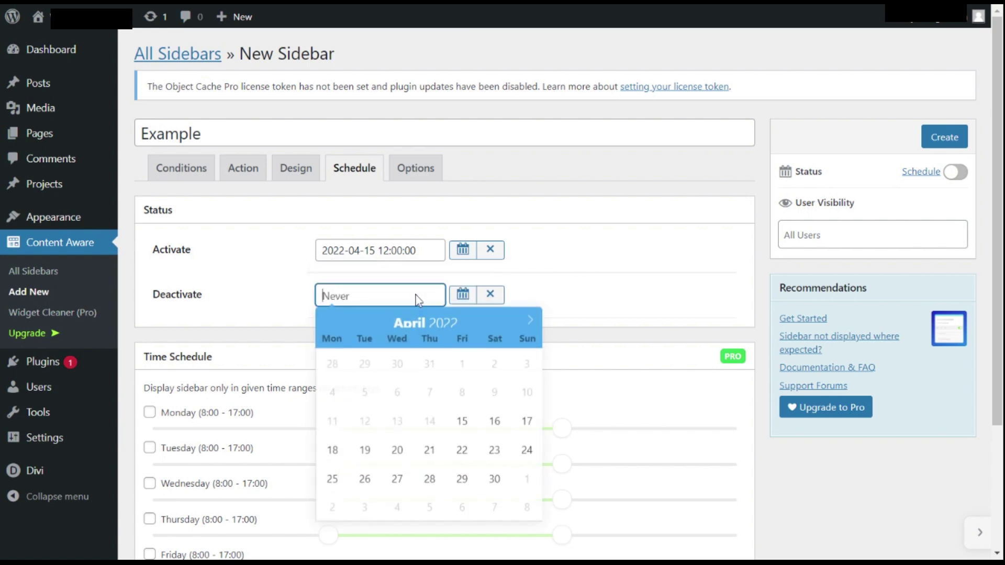
left_click(527, 451)
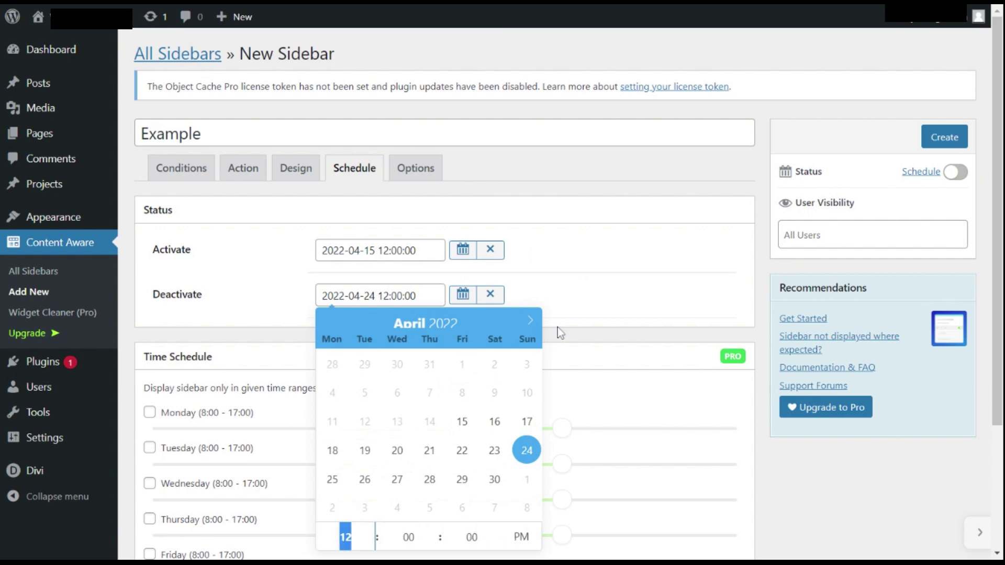
left_click(580, 309)
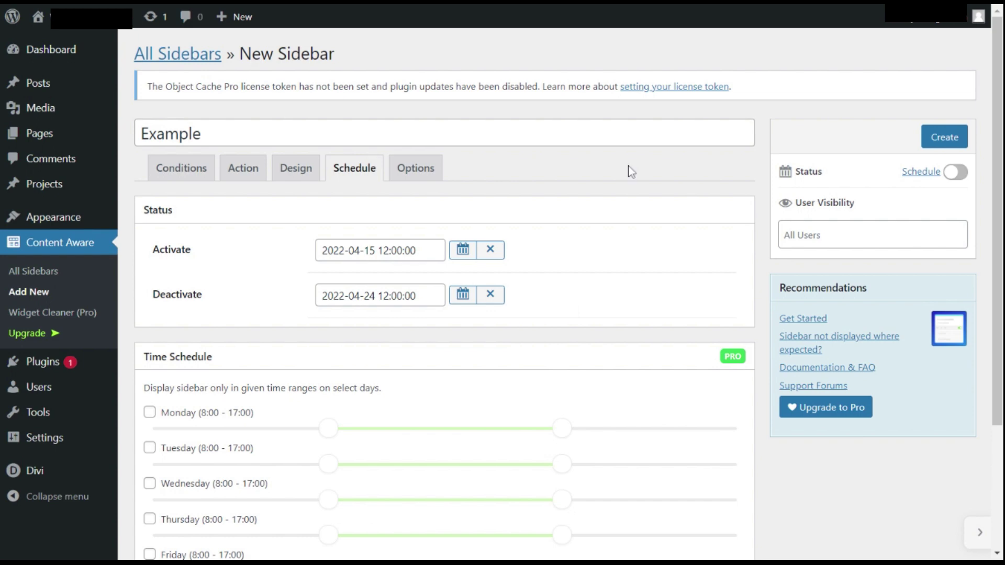
left_click(952, 144)
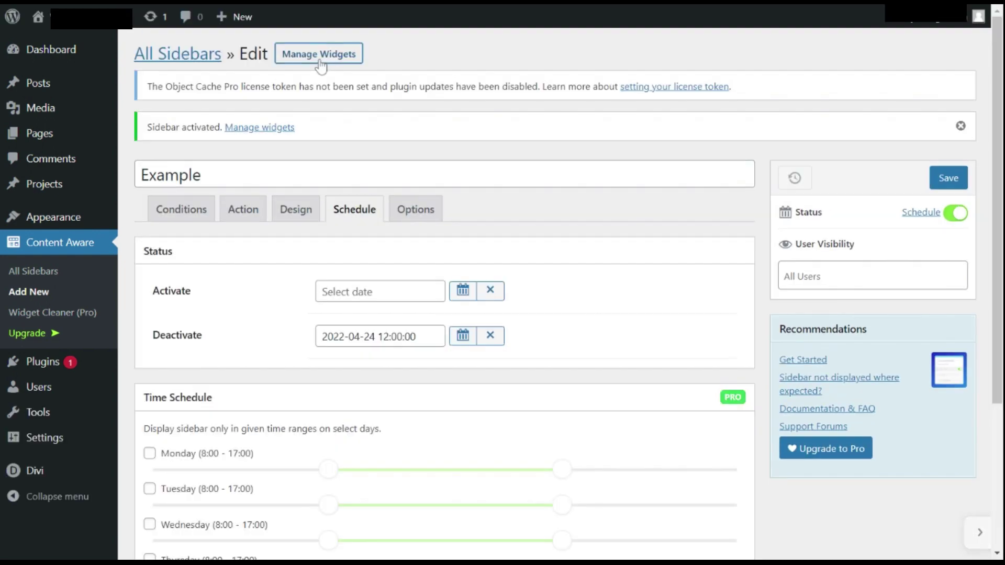
Collapse the default Sidebar area, expand Example, and close the block inserter without adding blocks.
left_click(320, 56)
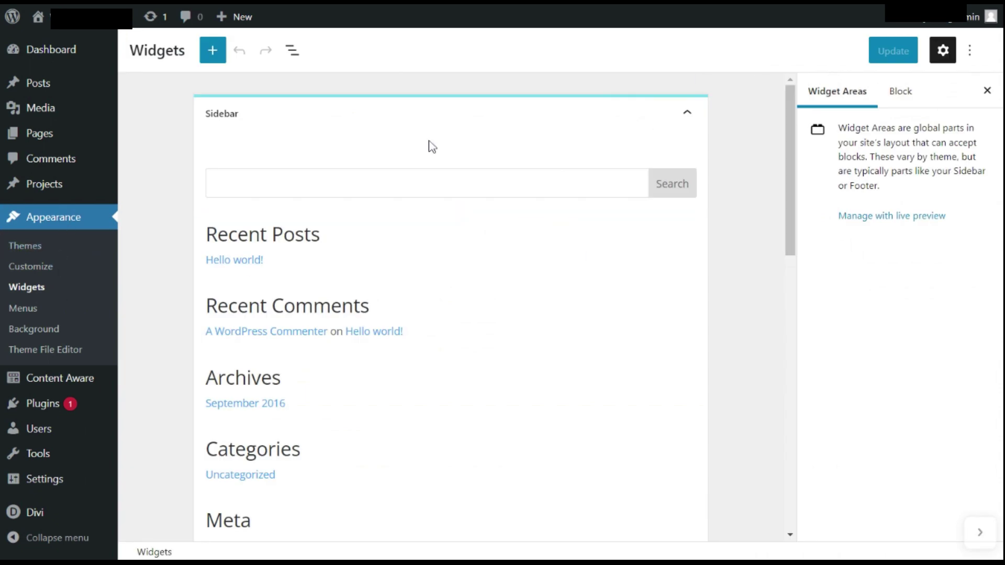
left_click(687, 114)
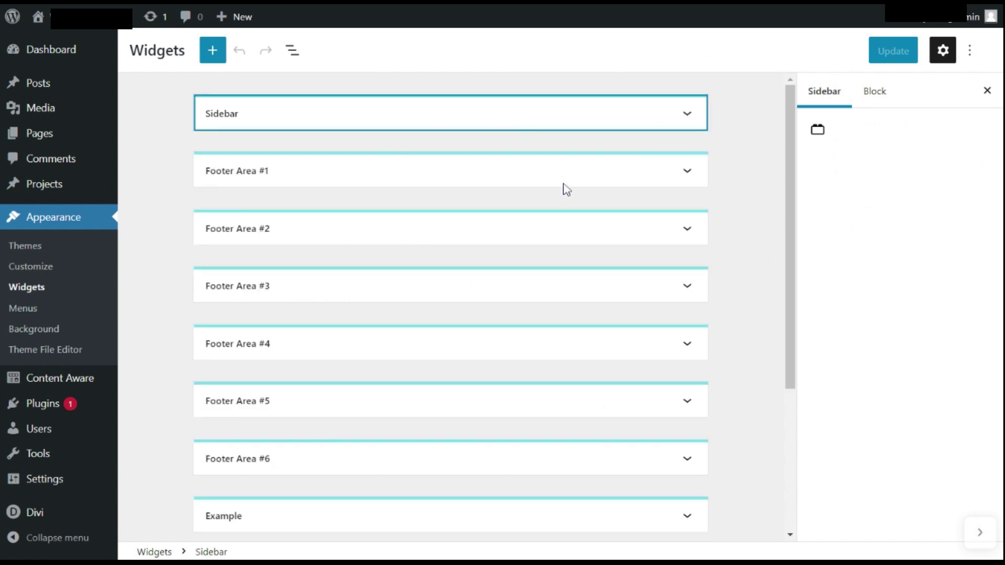
left_click_drag(790, 260, 788, 357)
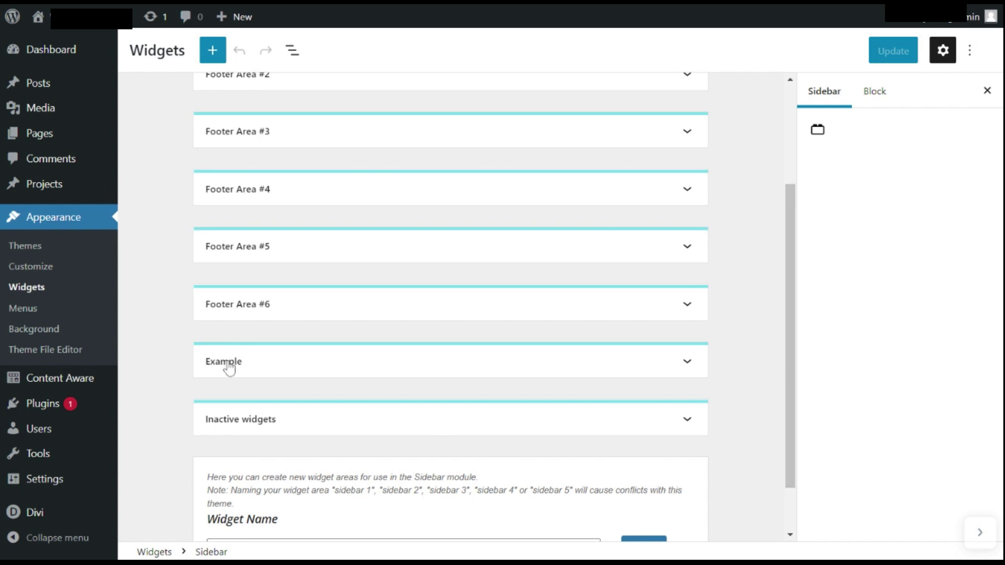
left_click(691, 365)
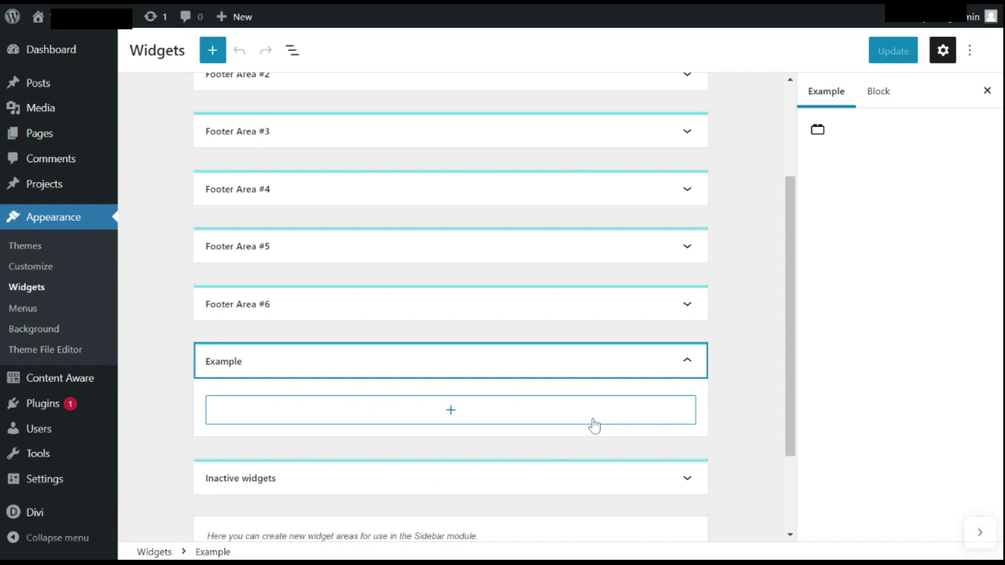
left_click(541, 424)
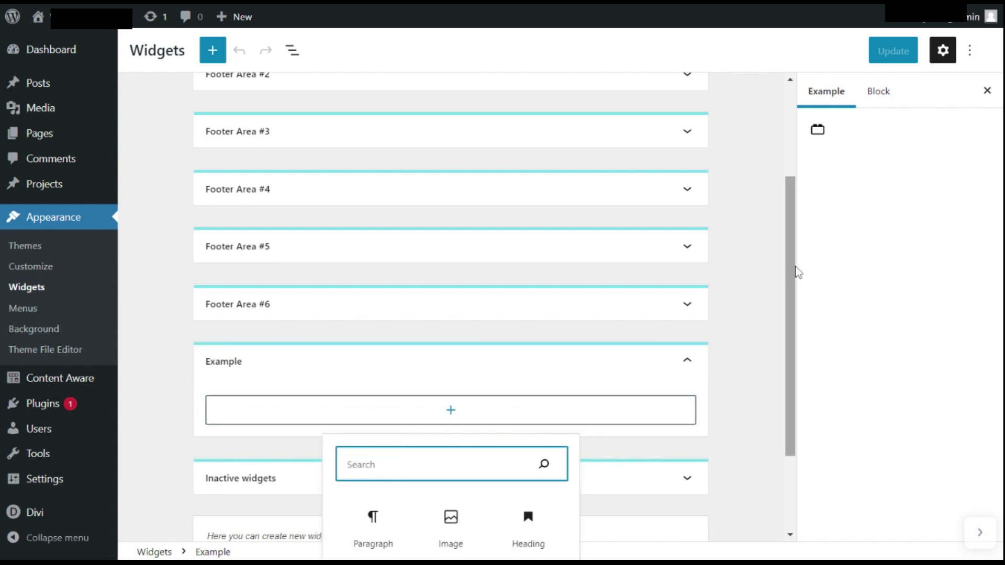
left_click_drag(794, 272, 791, 344)
left_click(457, 297)
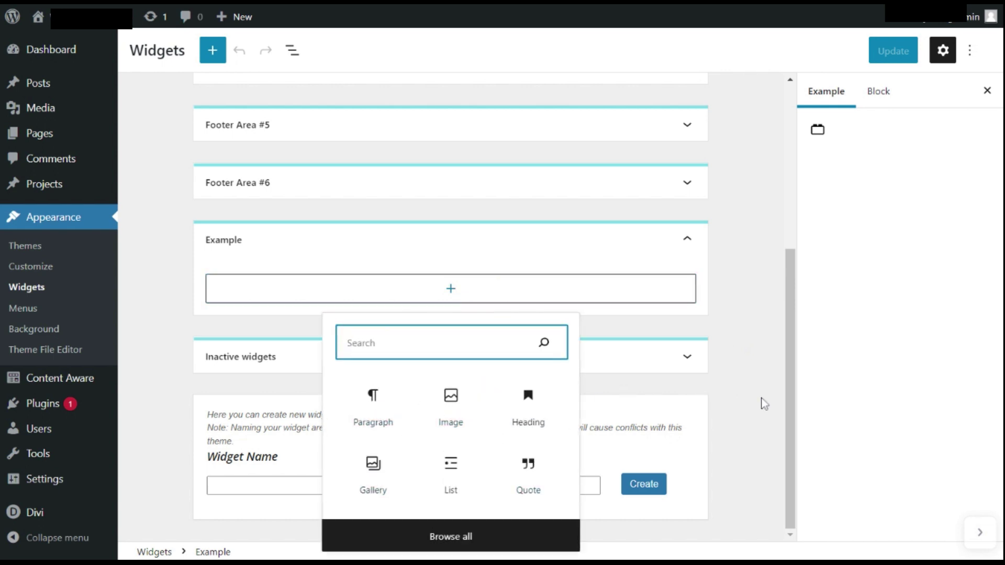
left_click(762, 403)
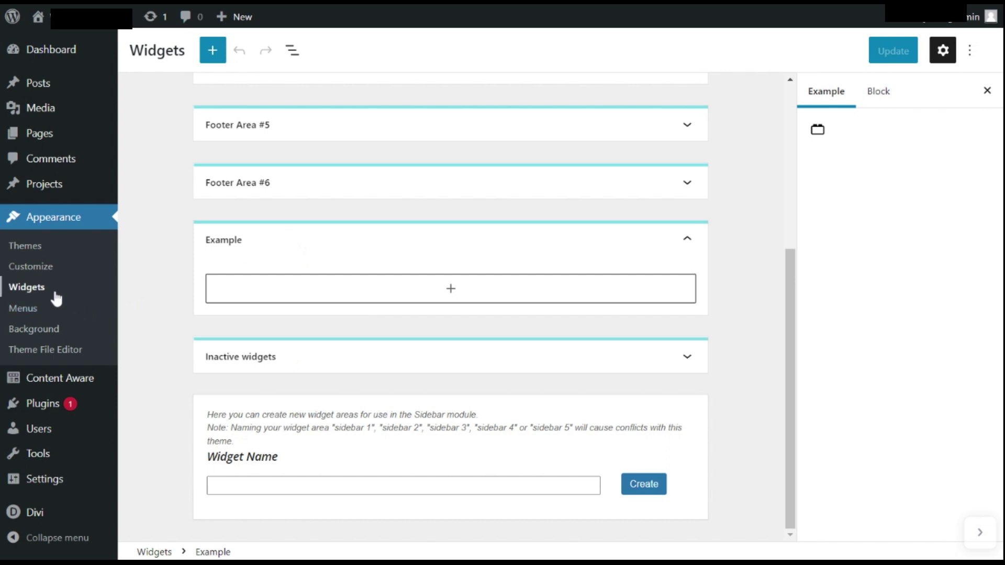
mouse_move(60, 377)
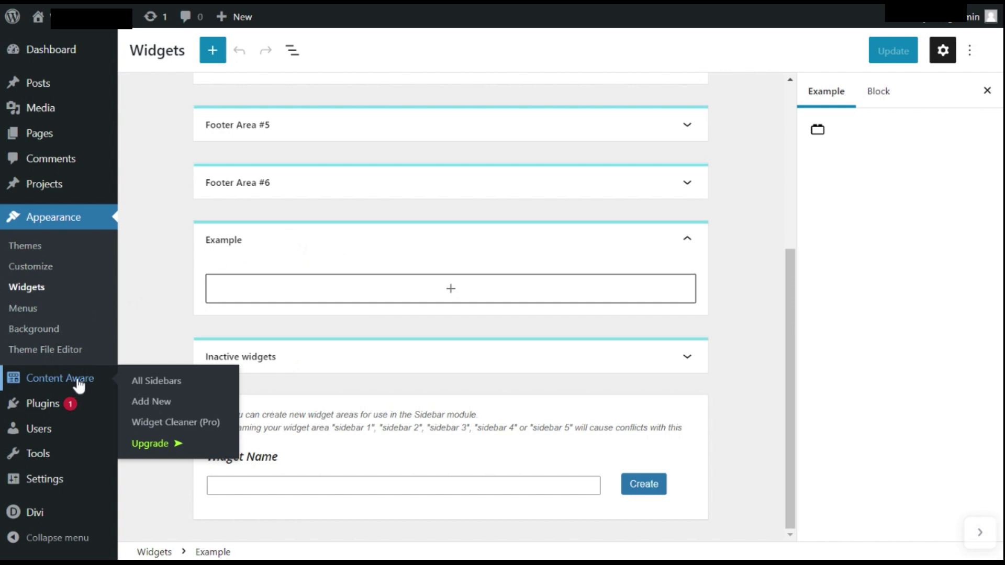
Create sidebar 'Example 2' with a Blog condition and view it among the widget areas.
left_click(149, 408)
type("Exam")
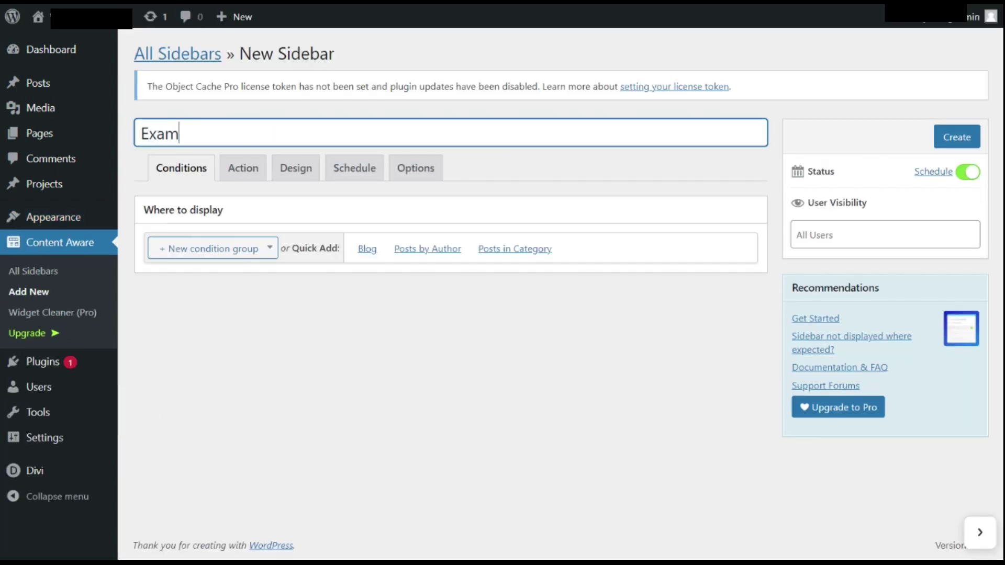
type("ple 2")
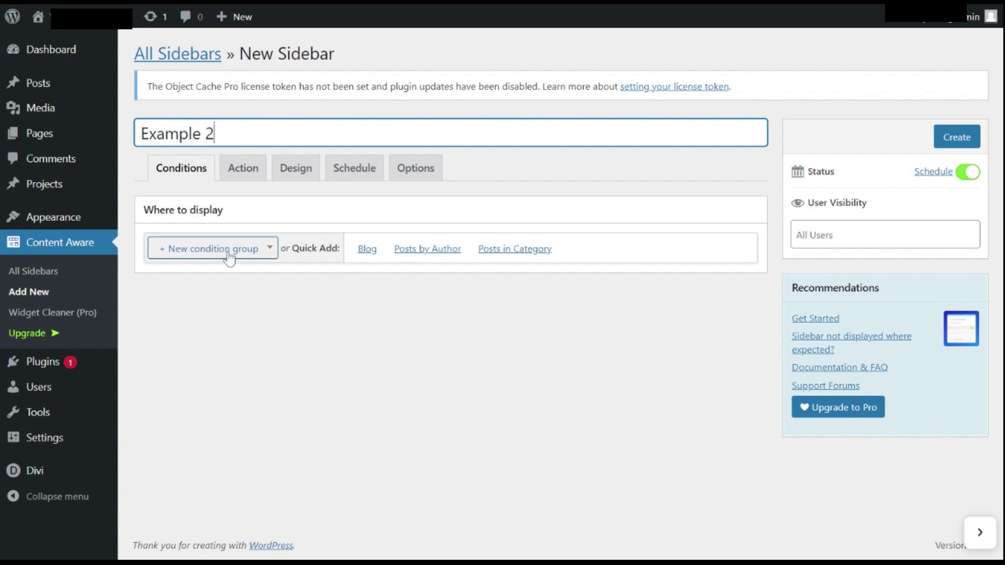
left_click(366, 250)
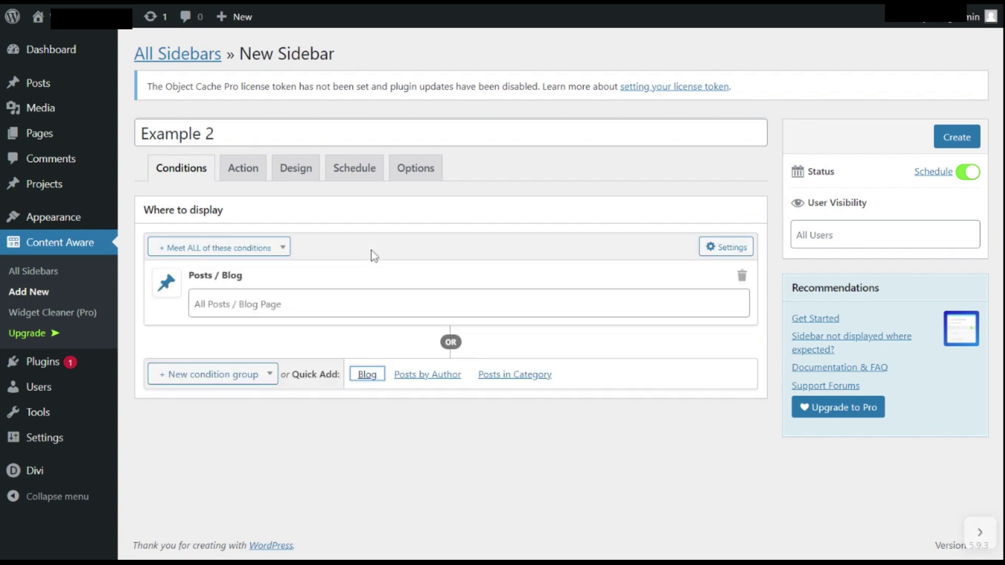
left_click(947, 146)
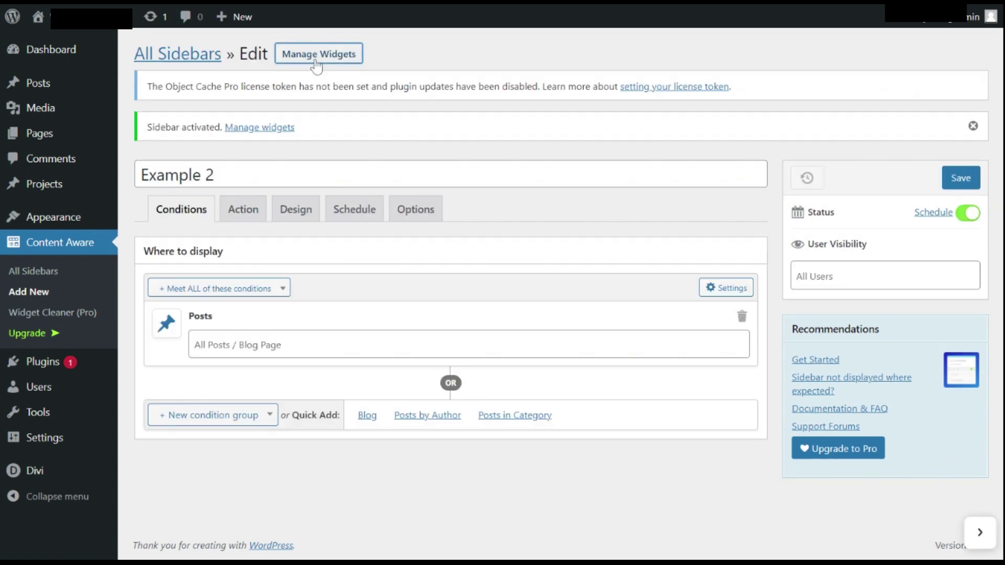
left_click(316, 61)
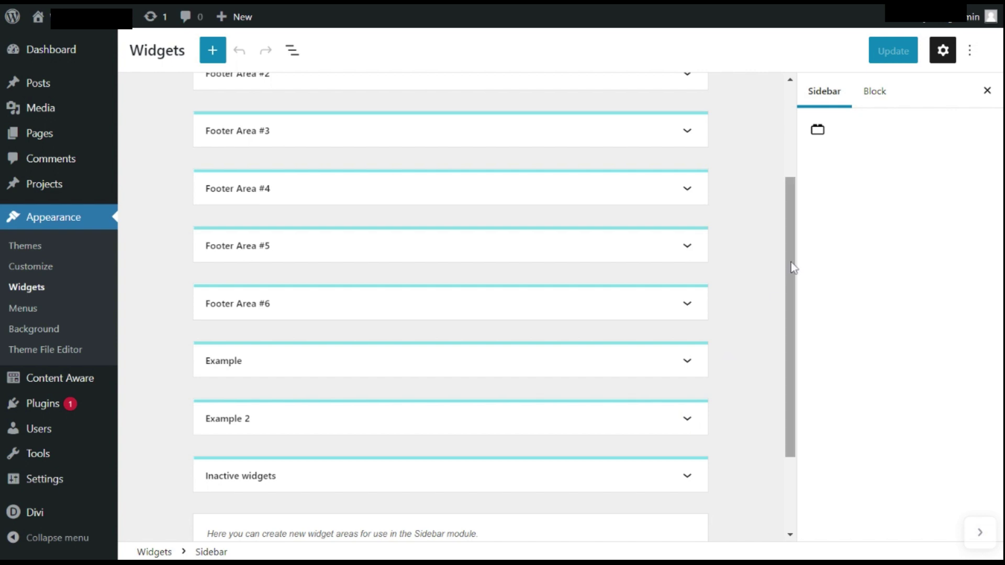
mouse_move(791, 267)
left_mouse_down()
mouse_move(813, 175)
mouse_move(794, 319)
left_mouse_up()
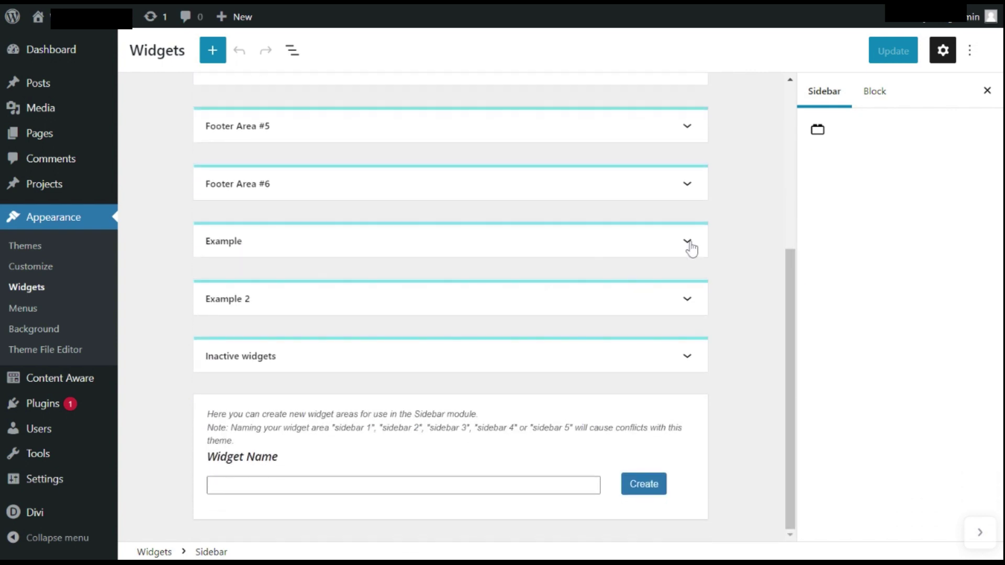